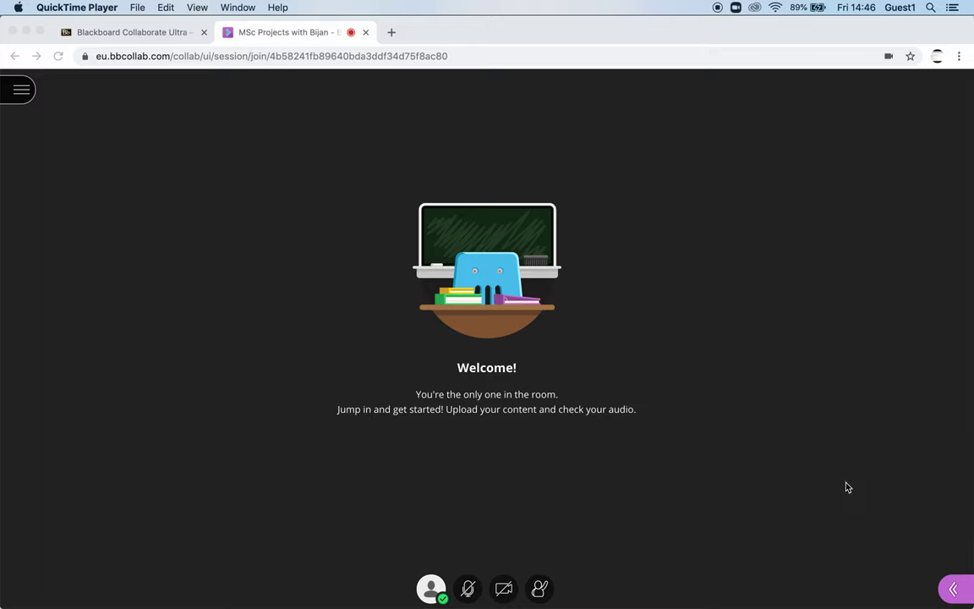
# - Open the Share Files view showing computable_guidelines.pdf (47 pages) in the main room files
pyautogui.click(954, 589)
pyautogui.click(953, 589)
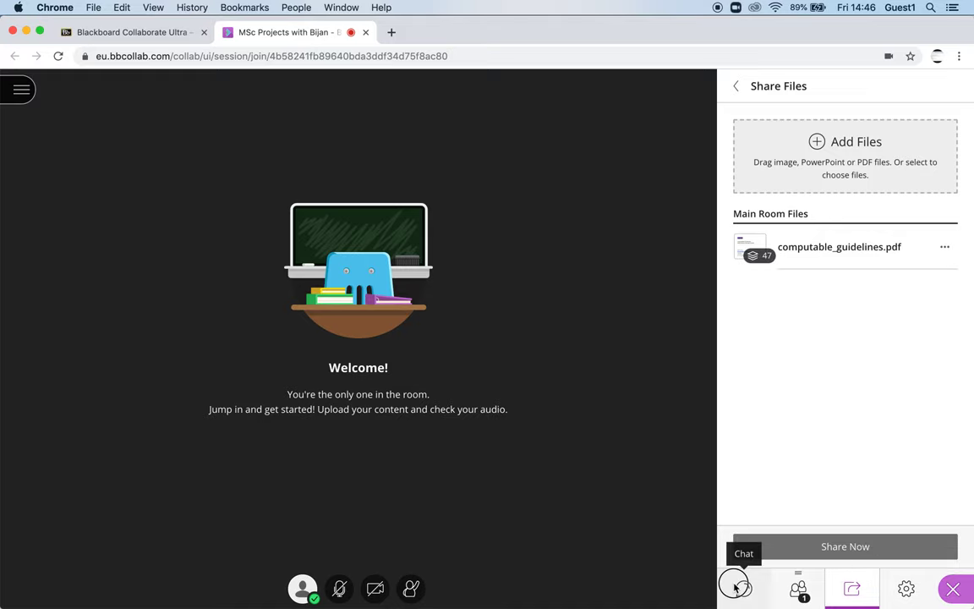
pyautogui.click(743, 588)
pyautogui.click(805, 595)
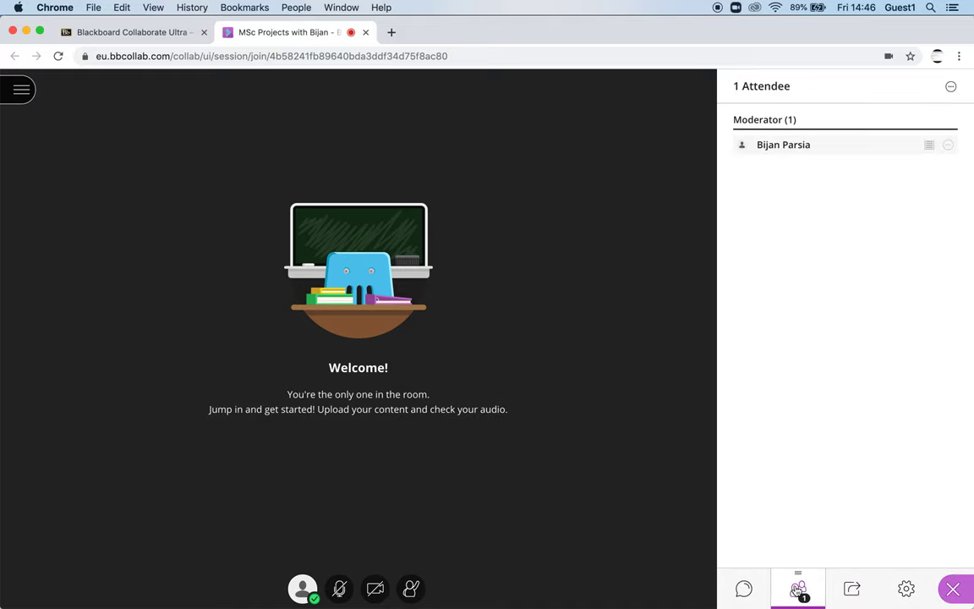
pyautogui.click(851, 589)
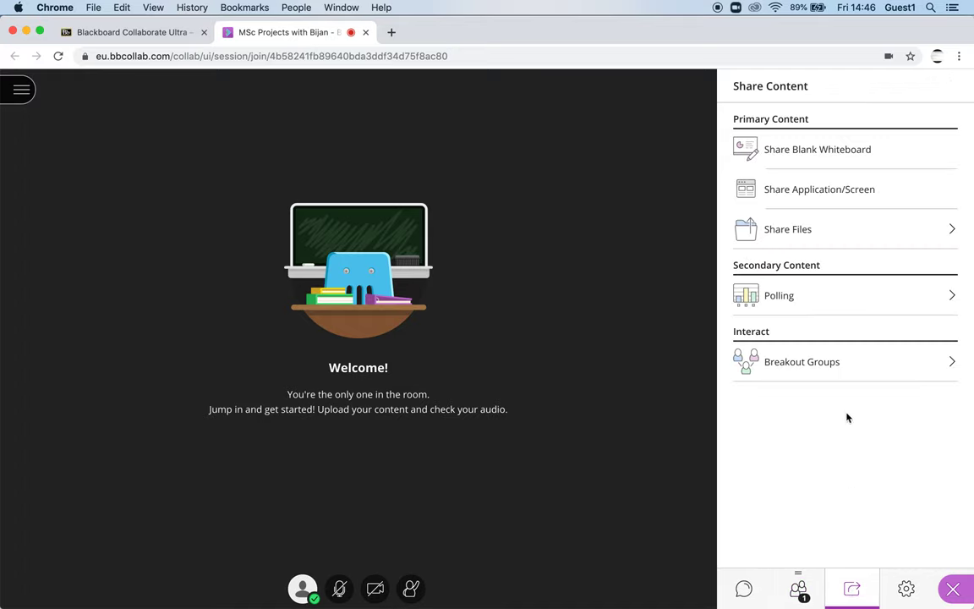
pyautogui.click(864, 232)
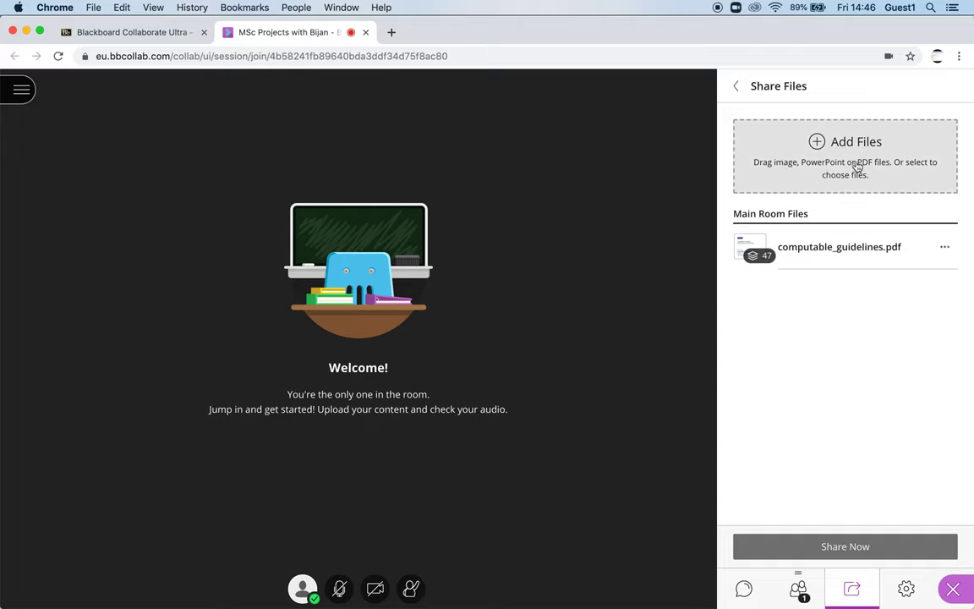
# - Drag computable_guidelines.pptx from Finder's Downloads folder into the session's Share Files panel to upload it
pyautogui.press('super+Tab')
pyautogui.press('super+Tab')
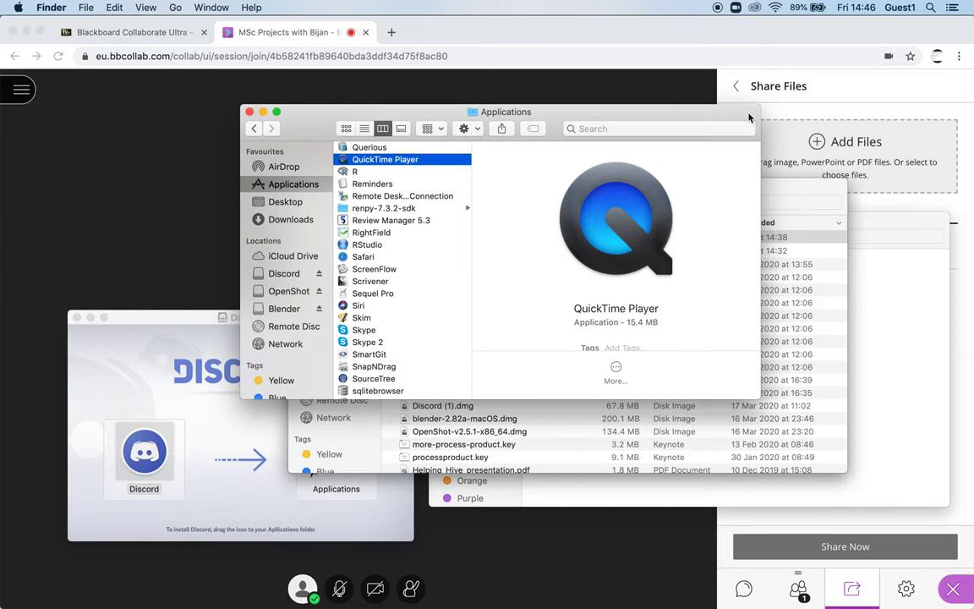
pyautogui.press('super+grave')
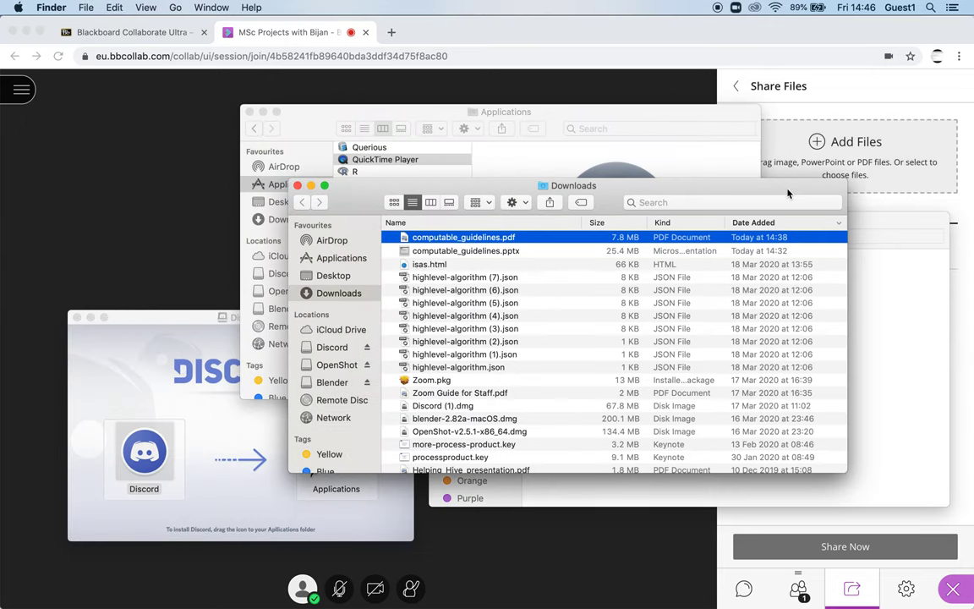
pyautogui.click(516, 251)
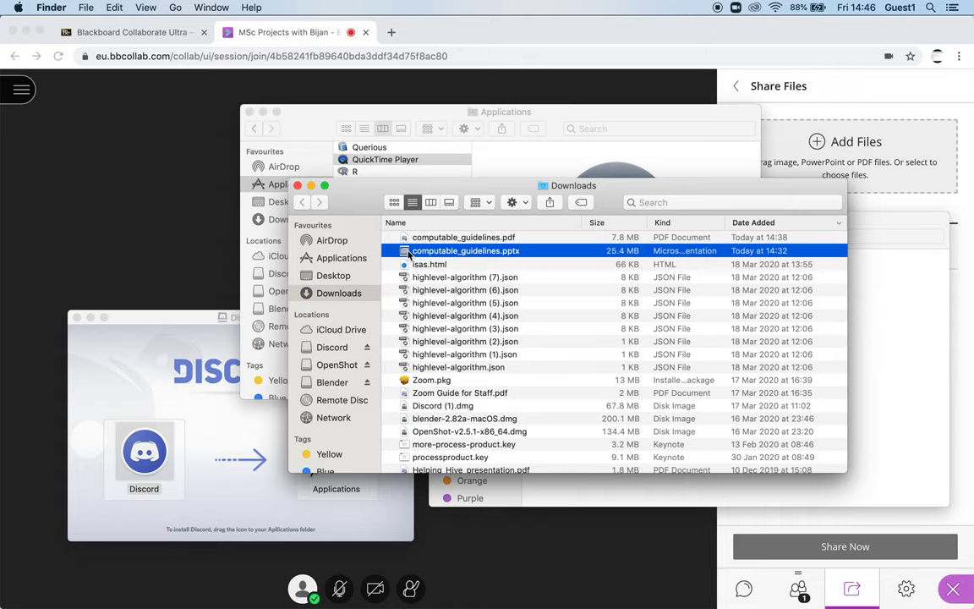
pyautogui.moveTo(409, 254); pyautogui.dragTo(814, 165)
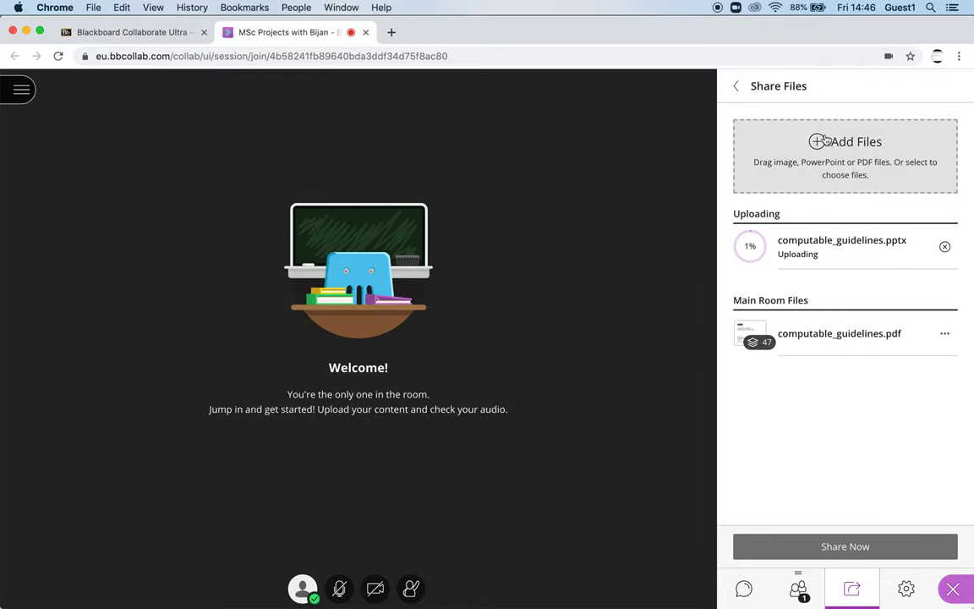
pyautogui.click(818, 144)
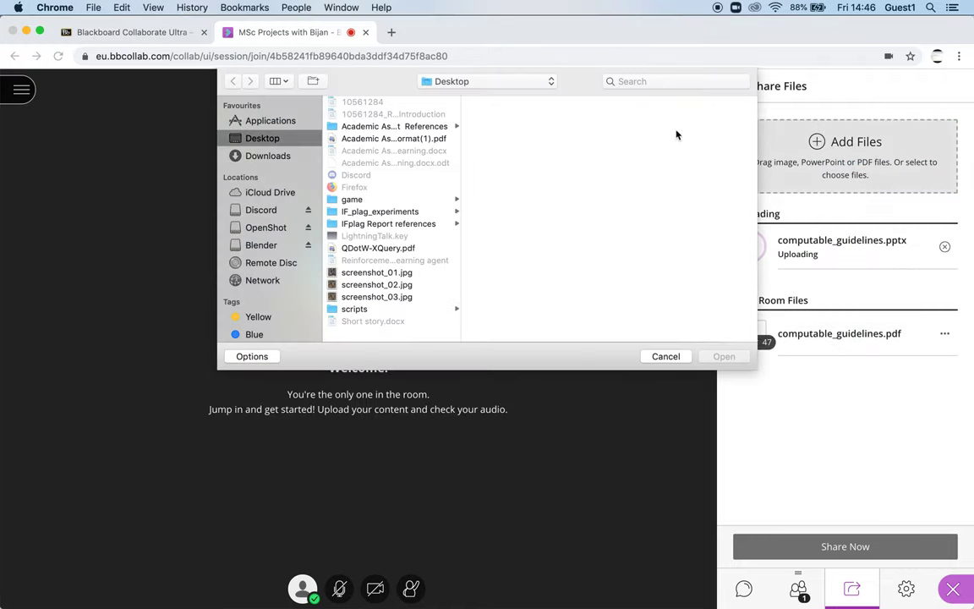
# - Cancel the file chooser and select computable_guidelines.pdf under Main Room Files while the pptx uploads
pyautogui.click(667, 357)
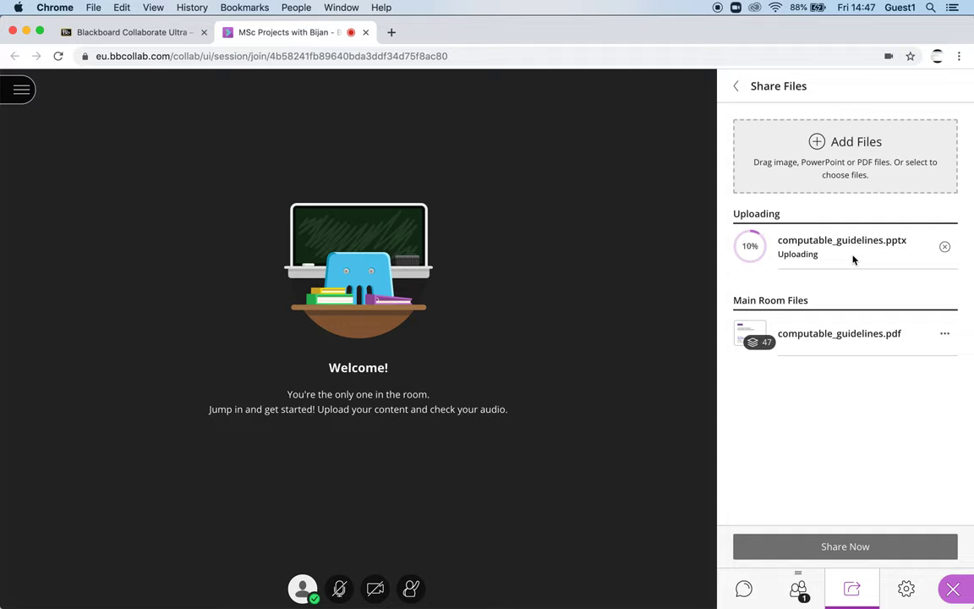
pyautogui.click(861, 336)
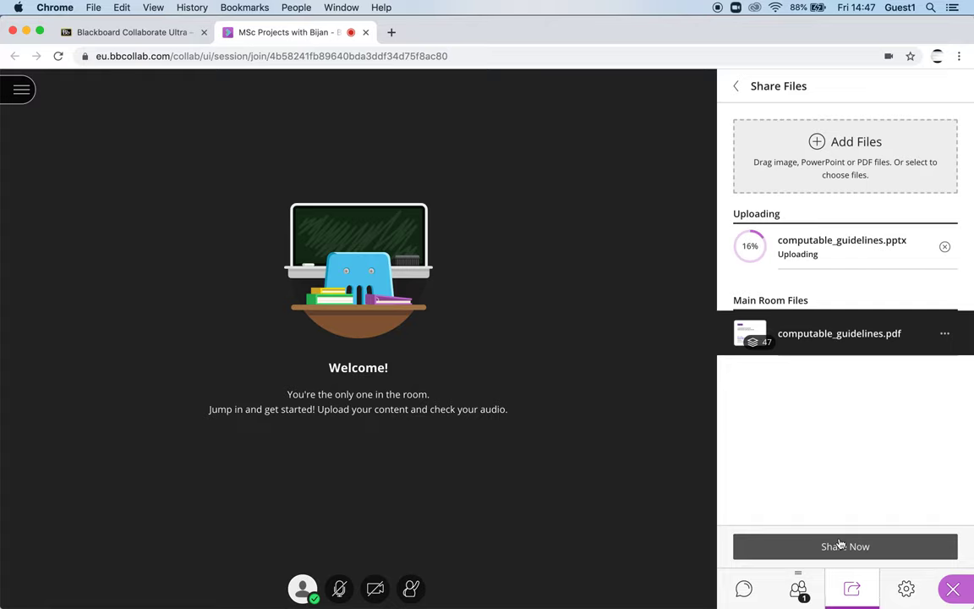
# - Share computable_guidelines.pdf with the room and show its title slide, page 1 of 47
pyautogui.click(841, 543)
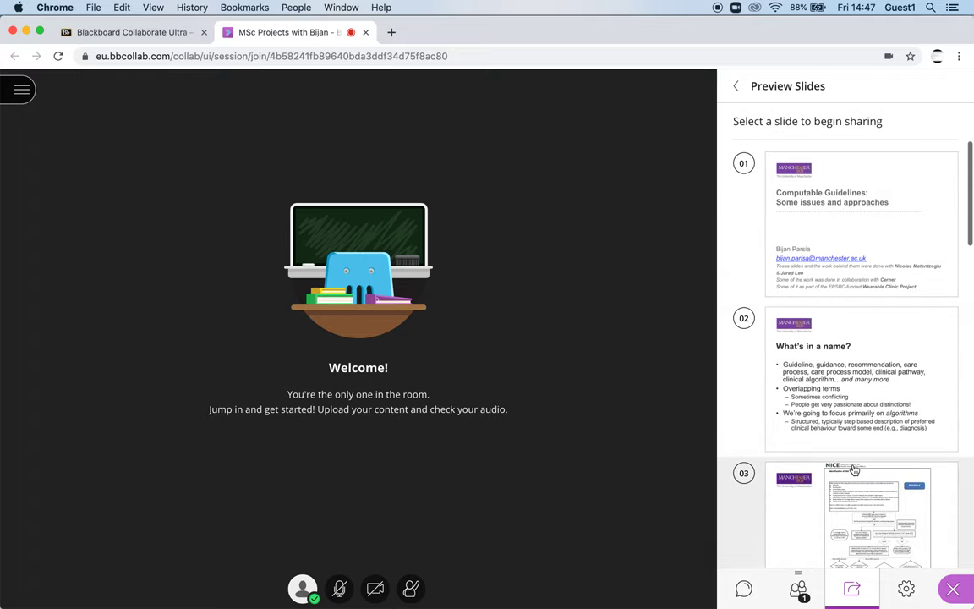
pyautogui.click(871, 480)
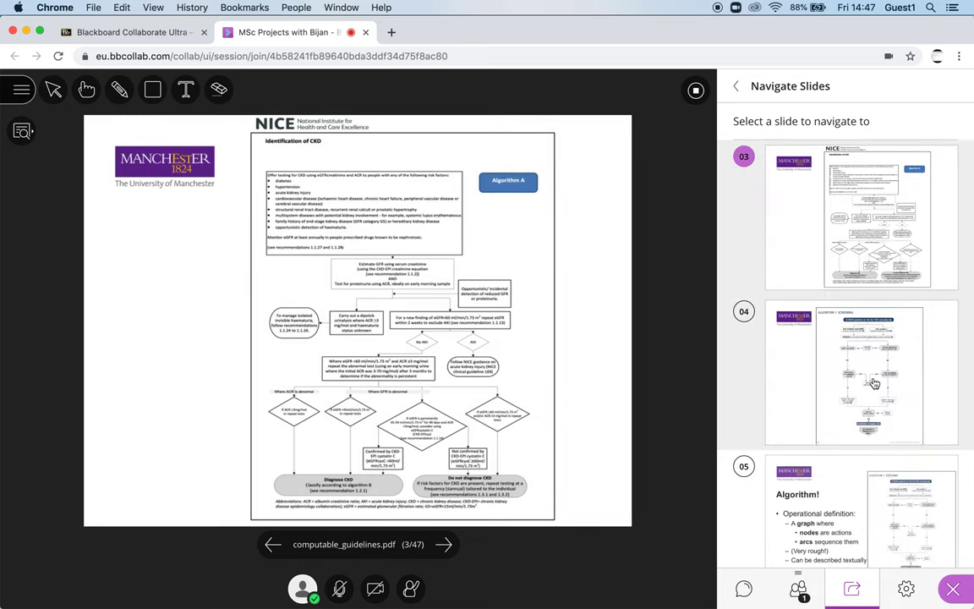
pyautogui.scroll(5, 874, 355)
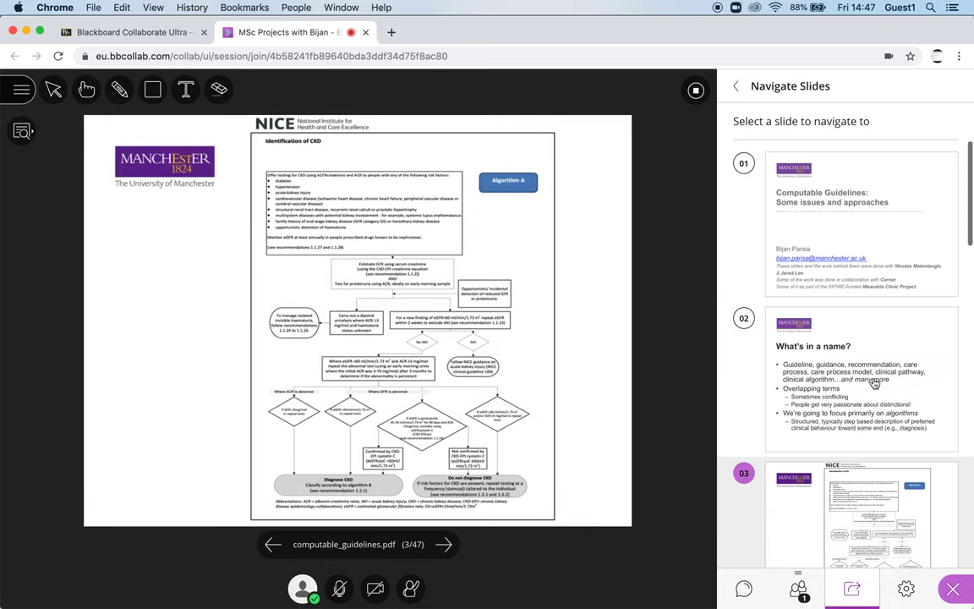
pyautogui.click(865, 223)
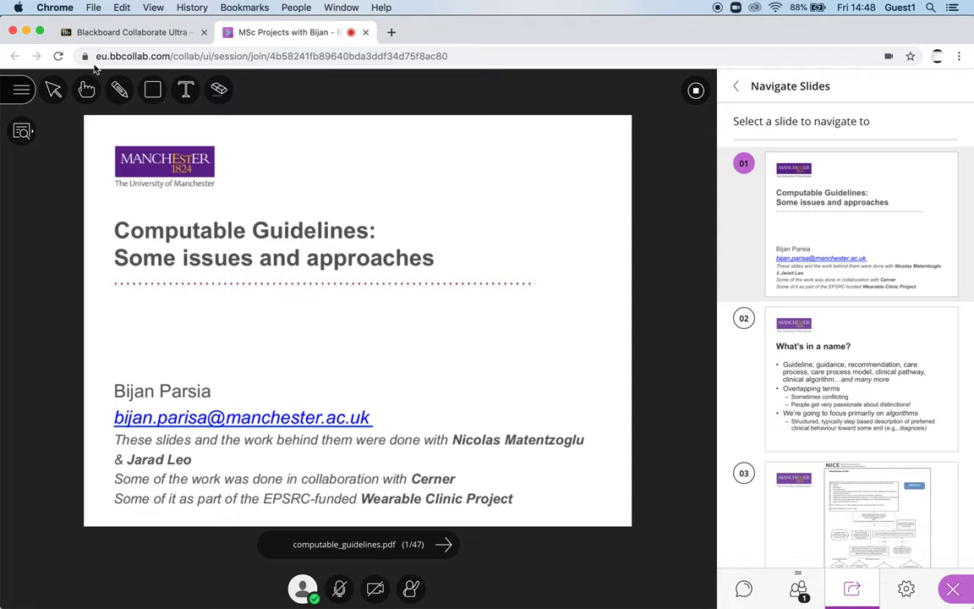
# - Circle the 'Computable Guidelines:' heading with the blue pencil, then advance to slide 2
pyautogui.click(121, 90)
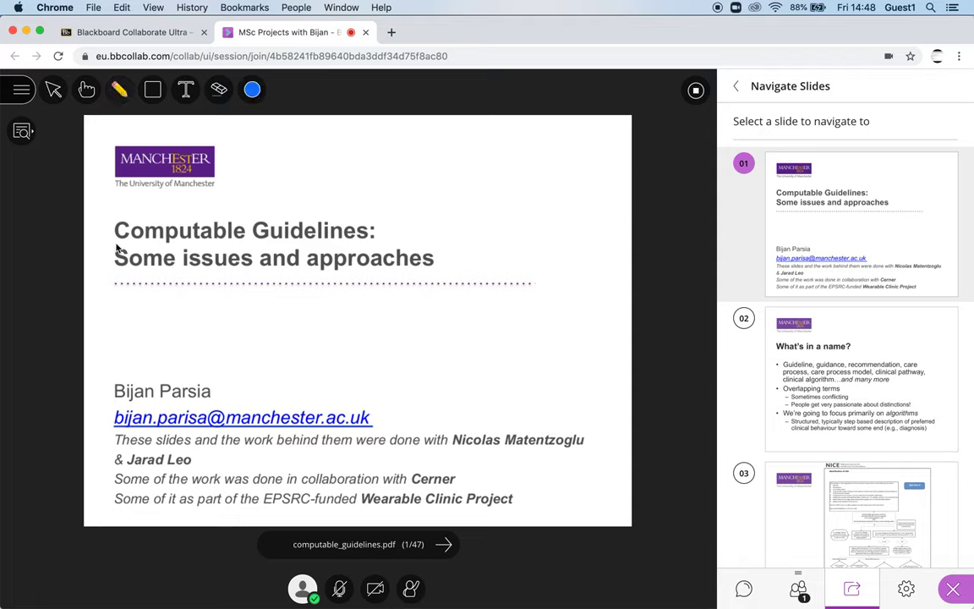
pyautogui.moveTo(114, 239)
pyautogui.mouseDown()
pyautogui.moveTo(342, 240)
pyautogui.moveTo(379, 221)
pyautogui.moveTo(164, 207)
pyautogui.moveTo(104, 223)
pyautogui.moveTo(121, 241)
pyautogui.mouseUp()
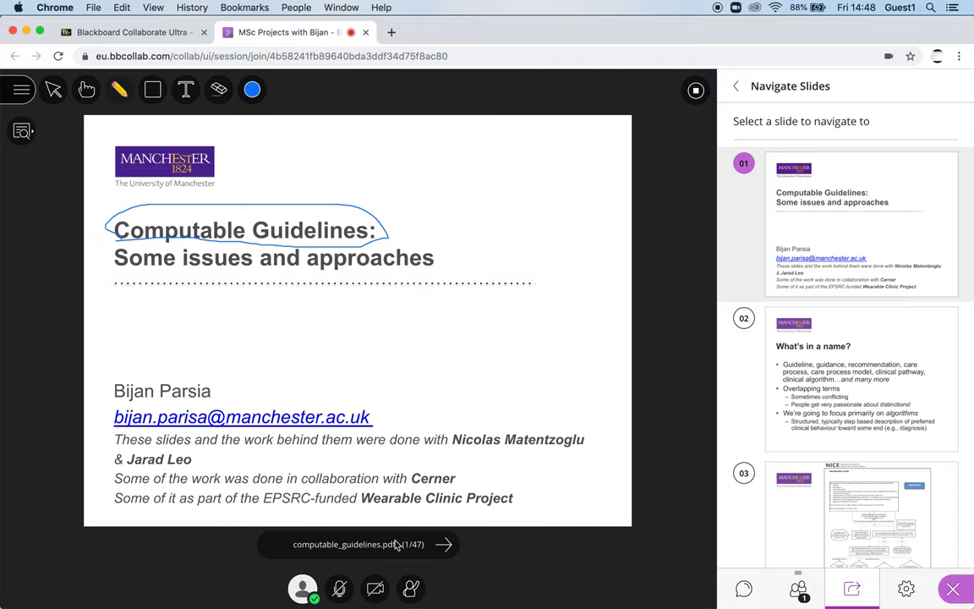
pyautogui.click(444, 547)
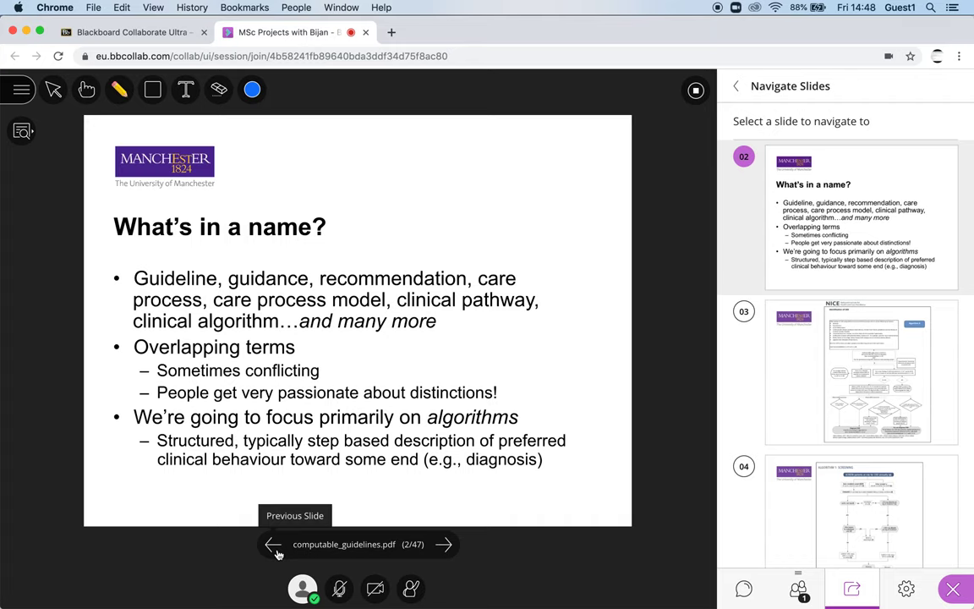
# - Browse the deck in Navigate Slides, visiting slides 2 and 5 'Algorithm!', then return to slide 1
pyautogui.click(274, 546)
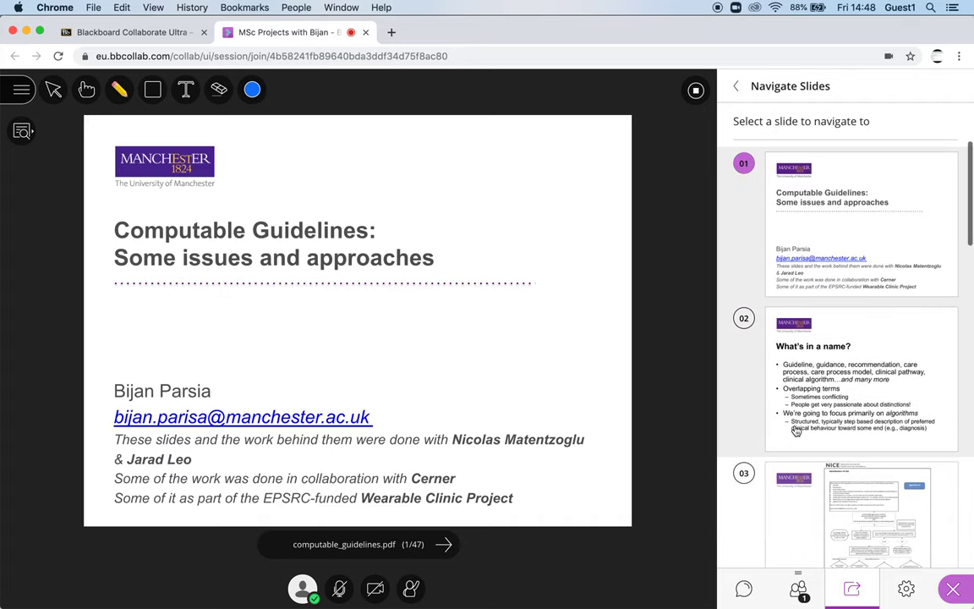
pyautogui.click(826, 369)
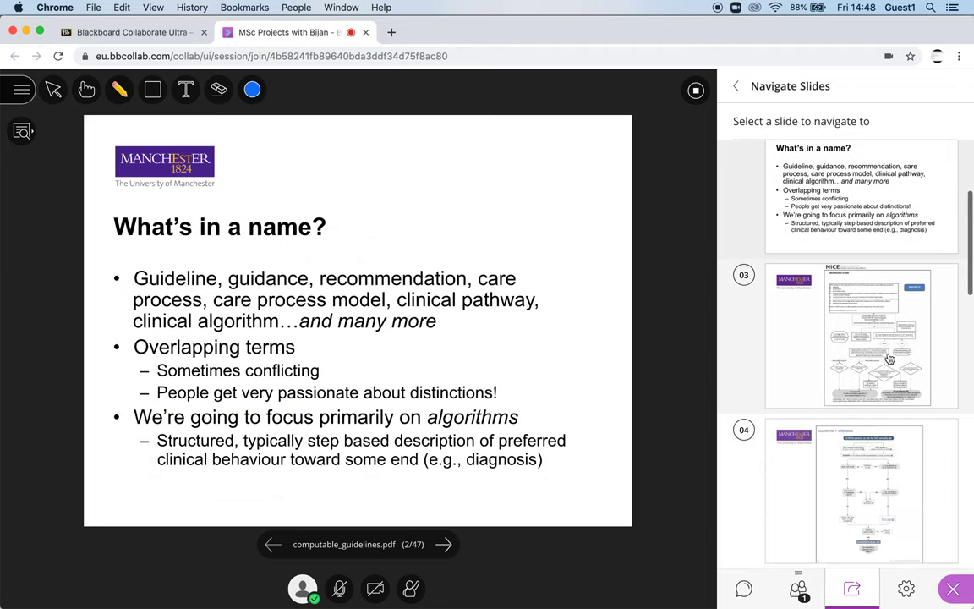
pyautogui.scroll(-3, 888, 360)
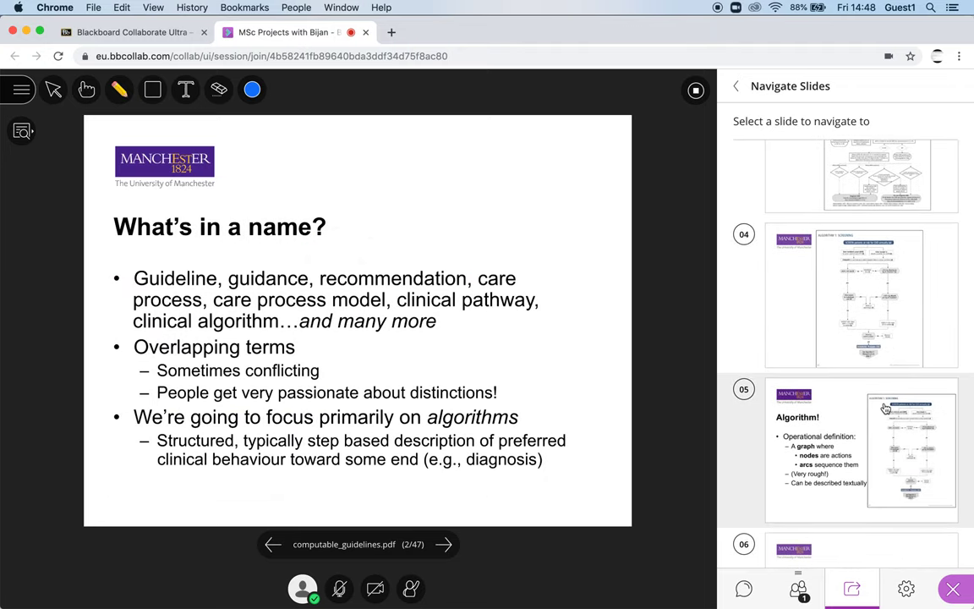
pyautogui.click(885, 408)
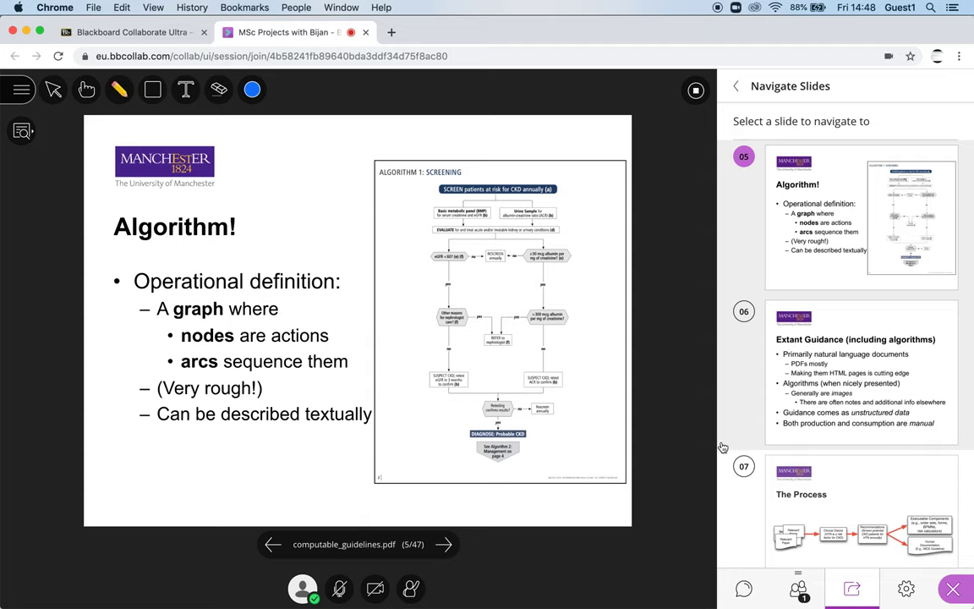
pyautogui.scroll(10, 800, 245)
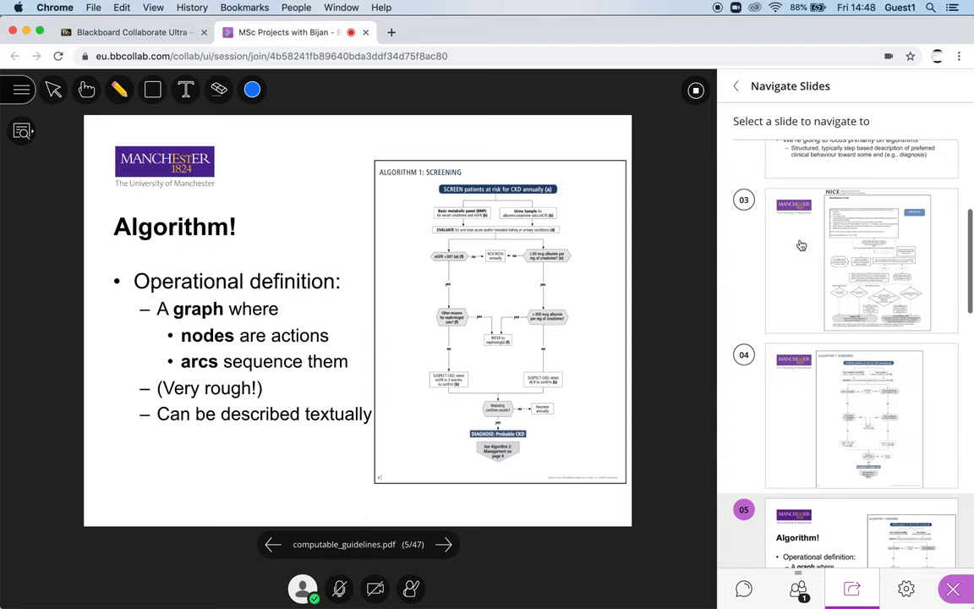
pyautogui.click(800, 245)
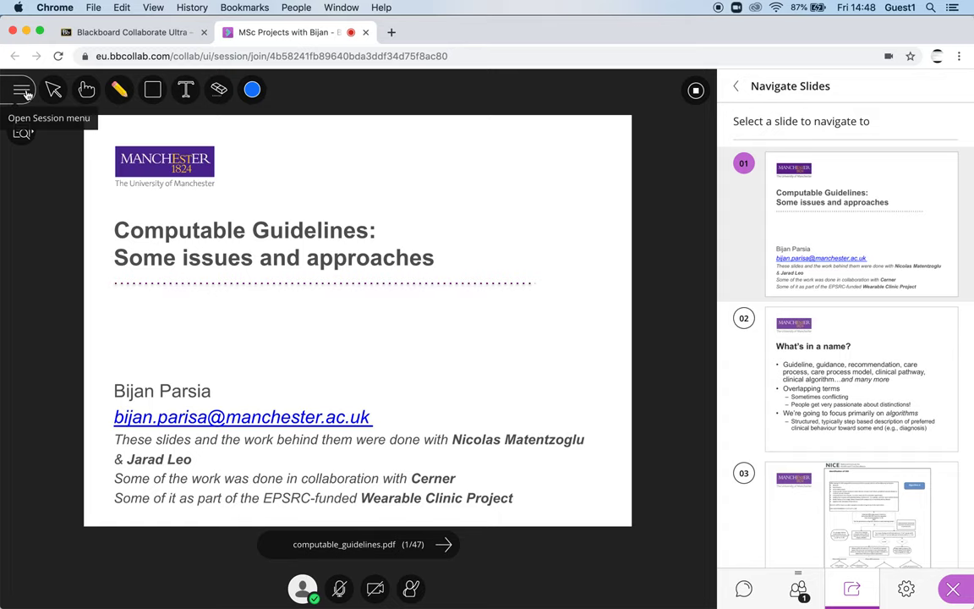
pyautogui.click(22, 89)
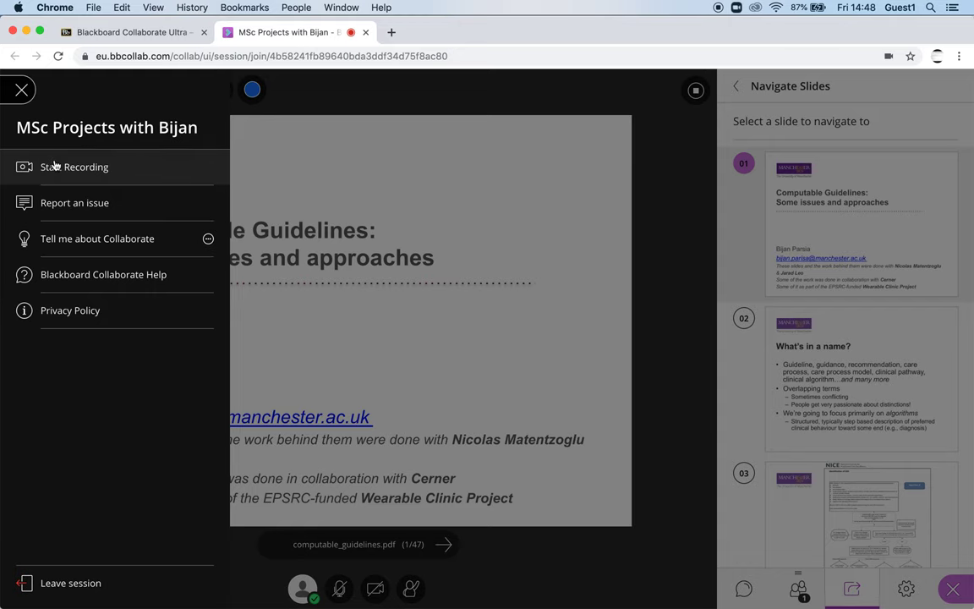
# - Start recording the session and show the attendee list with the single moderator
pyautogui.click(54, 167)
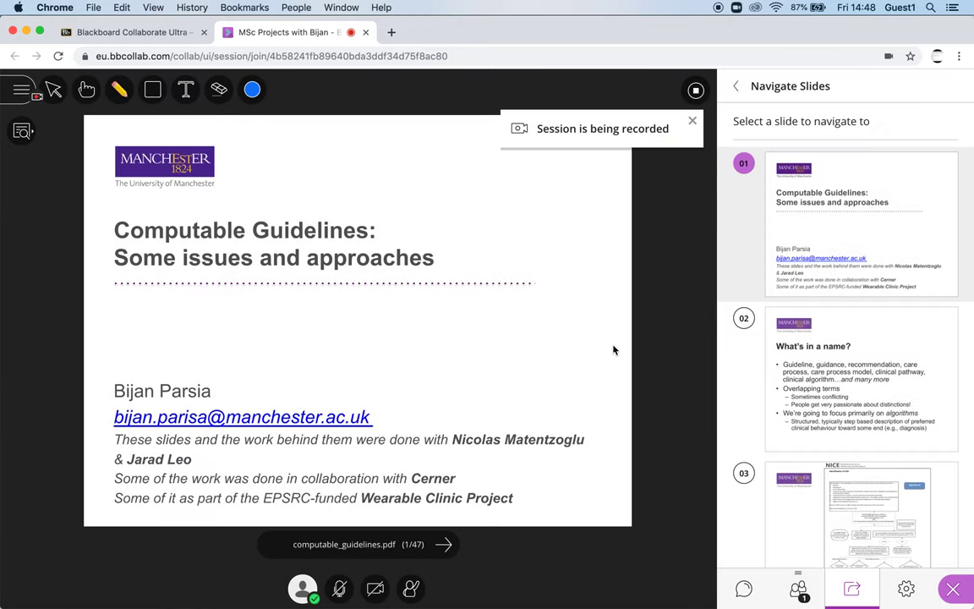
pyautogui.click(788, 588)
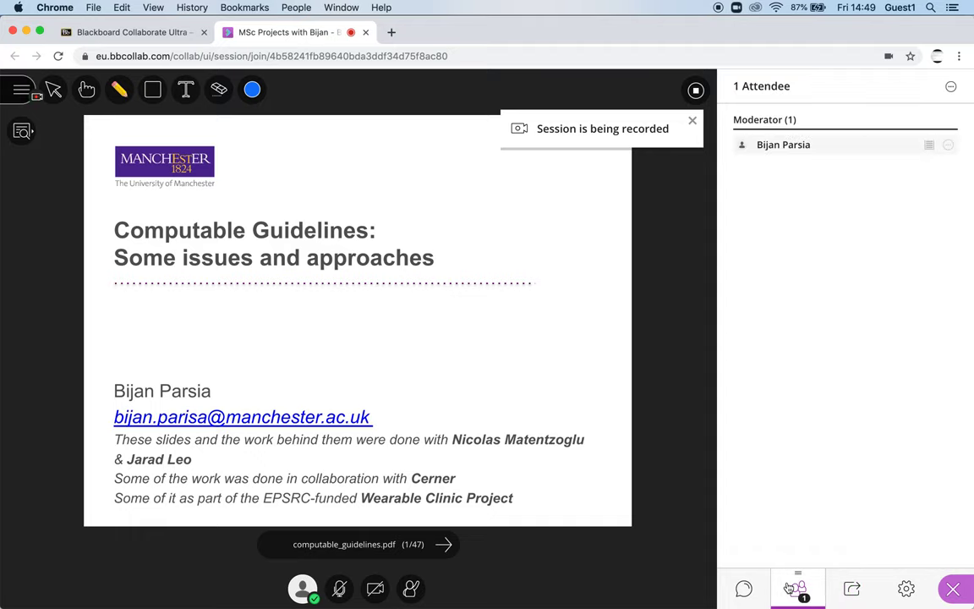
# - Post 'This is a question' in the Everyone chat and advance the deck to slide 2
pyautogui.click(744, 590)
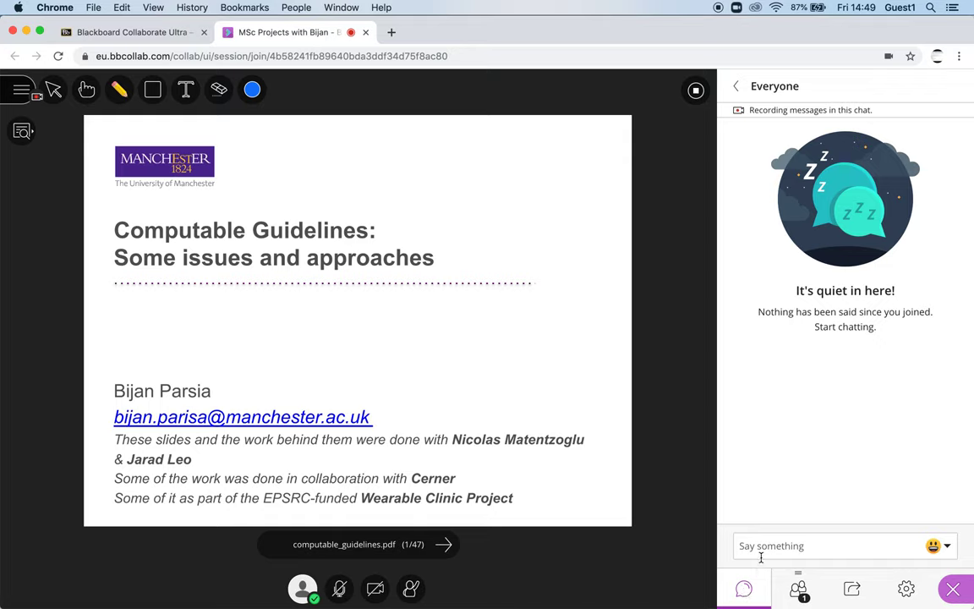
pyautogui.click(763, 554)
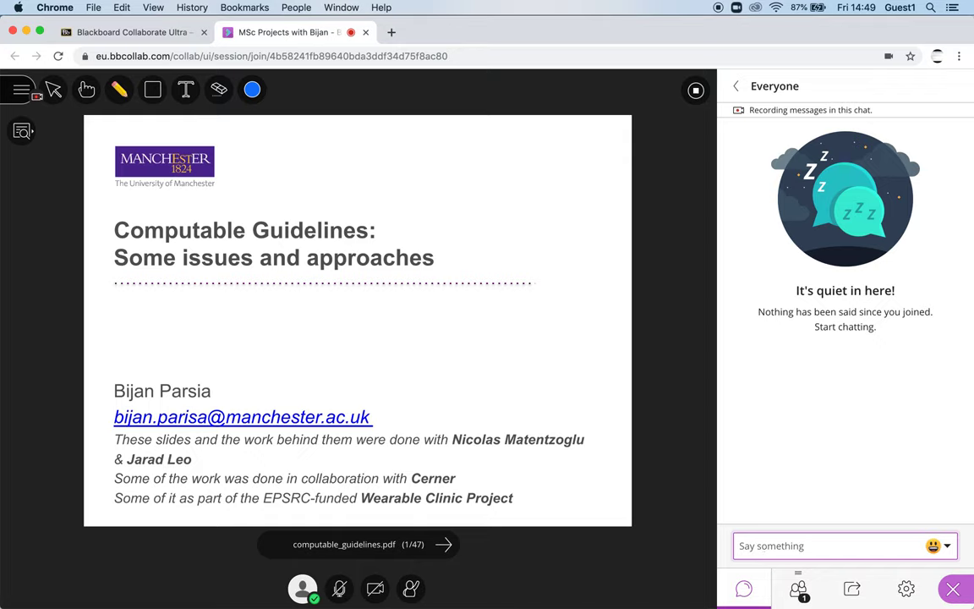
pyautogui.write('This is a question')
pyautogui.press('Return')
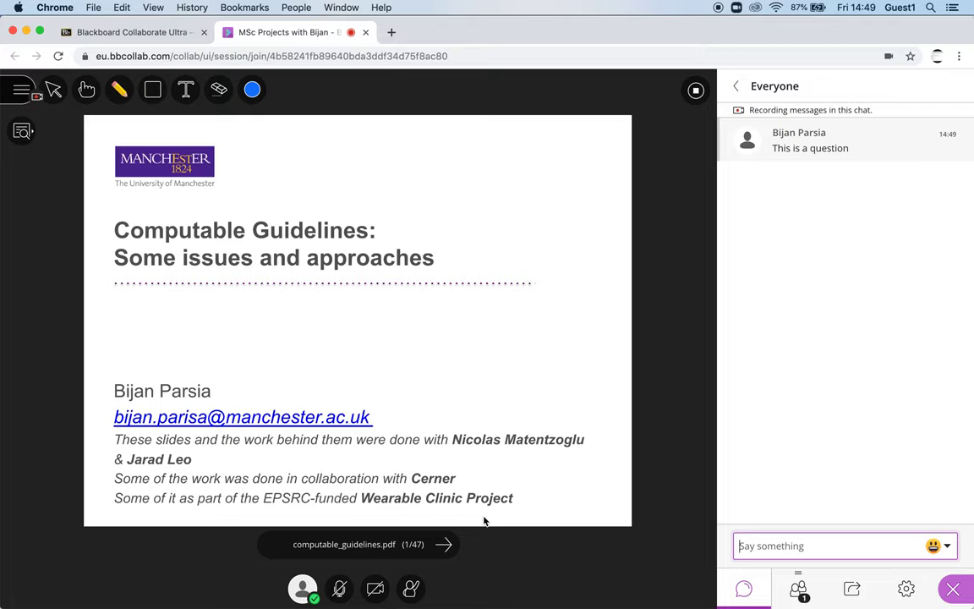
pyautogui.click(447, 546)
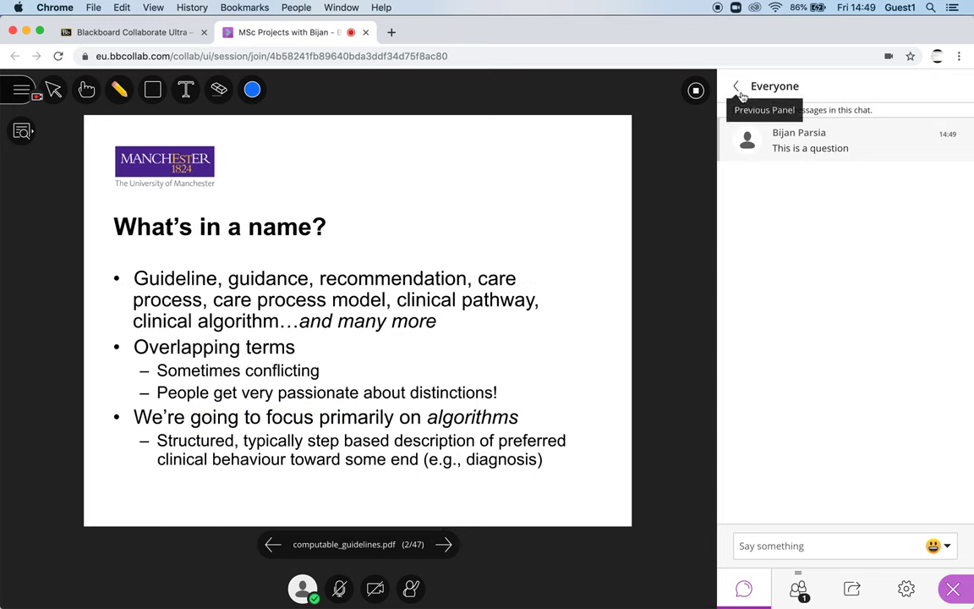
pyautogui.click(735, 86)
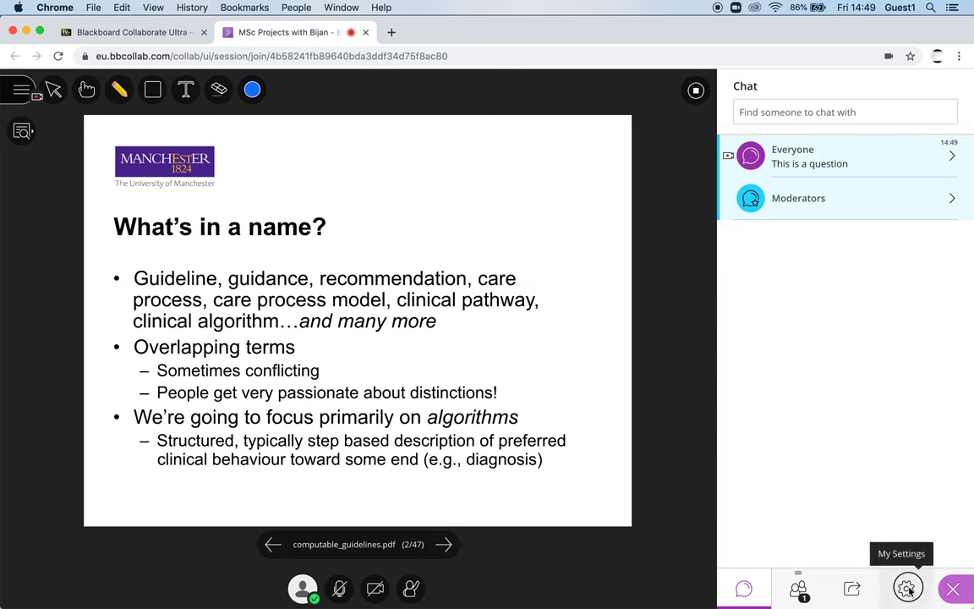
# - Open My Settings and expand Session Settings showing participant audio, video, chat and draw permissions
pyautogui.click(906, 588)
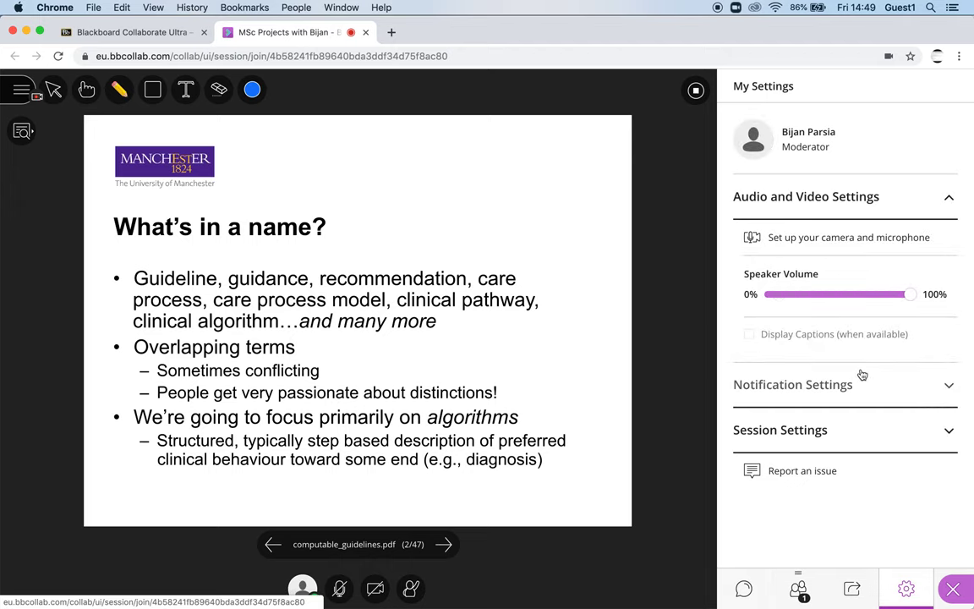
pyautogui.click(837, 429)
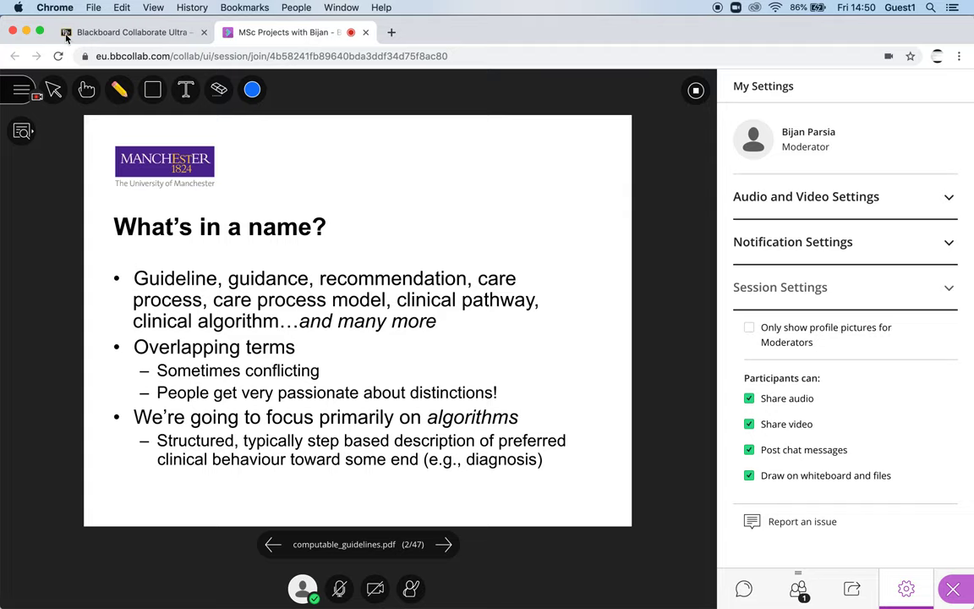
# - Stop recording the session and return to the course's Sessions list
pyautogui.click(23, 92)
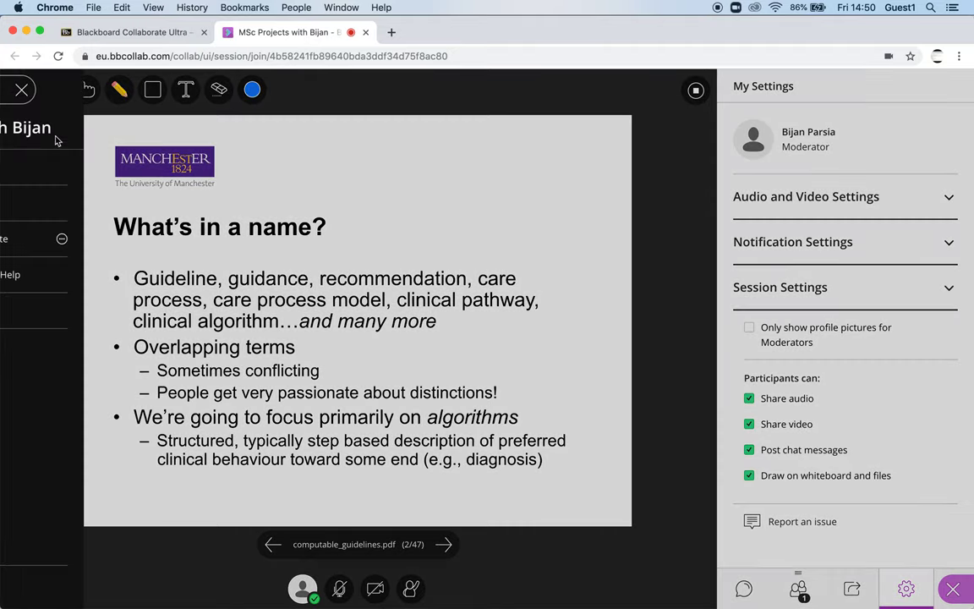
pyautogui.click(52, 170)
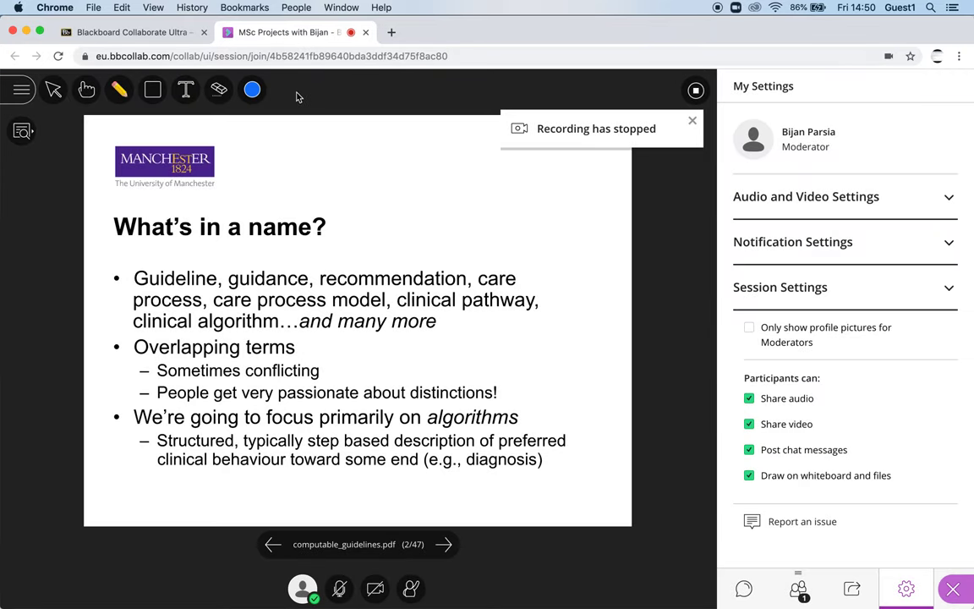
pyautogui.click(171, 37)
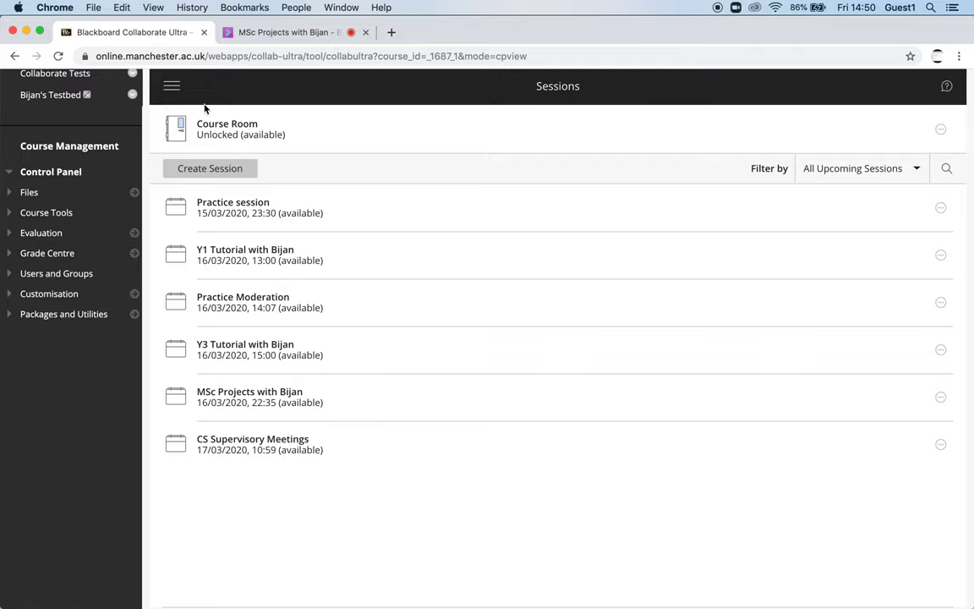
# - Go to the course's Recordings page, where recording_3 (00:31:03) is listed first
pyautogui.click(172, 86)
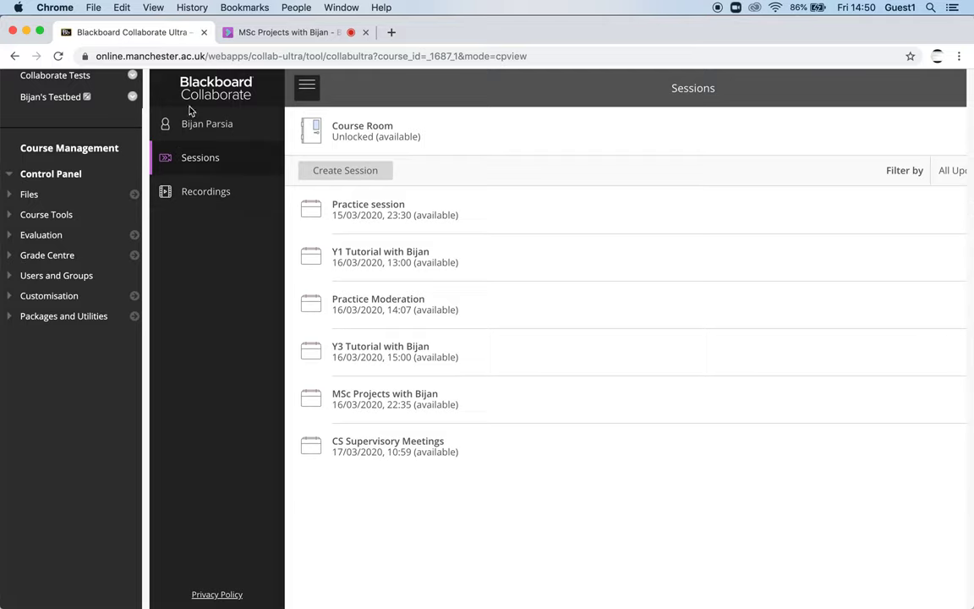
pyautogui.click(197, 192)
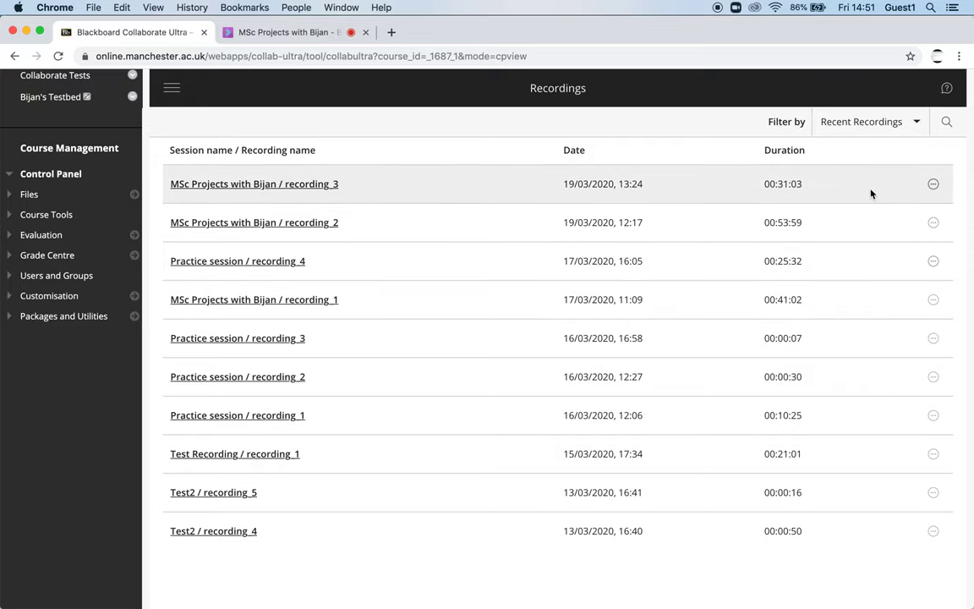
# - Check the newest recording's options, briefly revisit the live session, then come back to Recordings
pyautogui.click(933, 184)
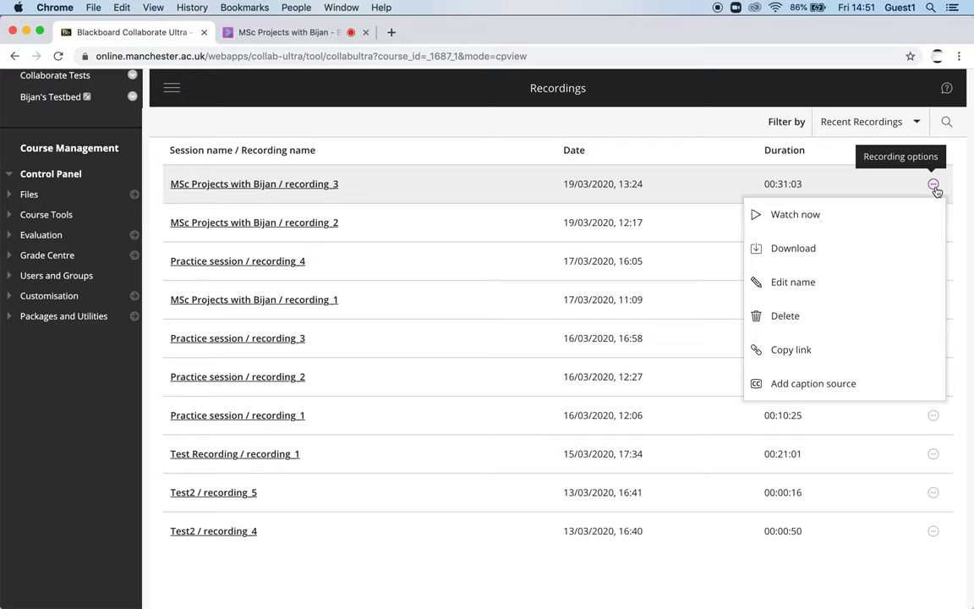
pyautogui.click(859, 181)
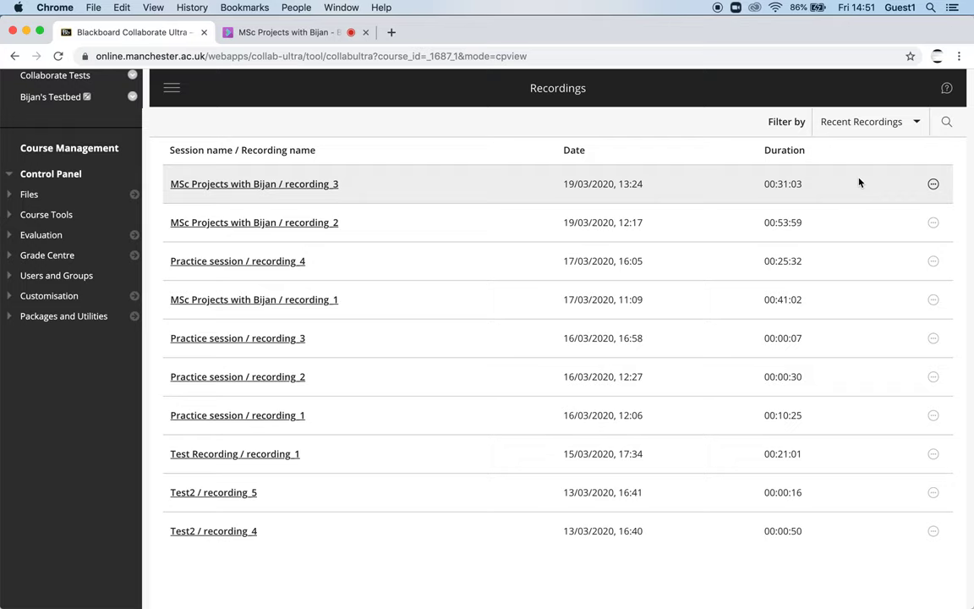
pyautogui.click(318, 38)
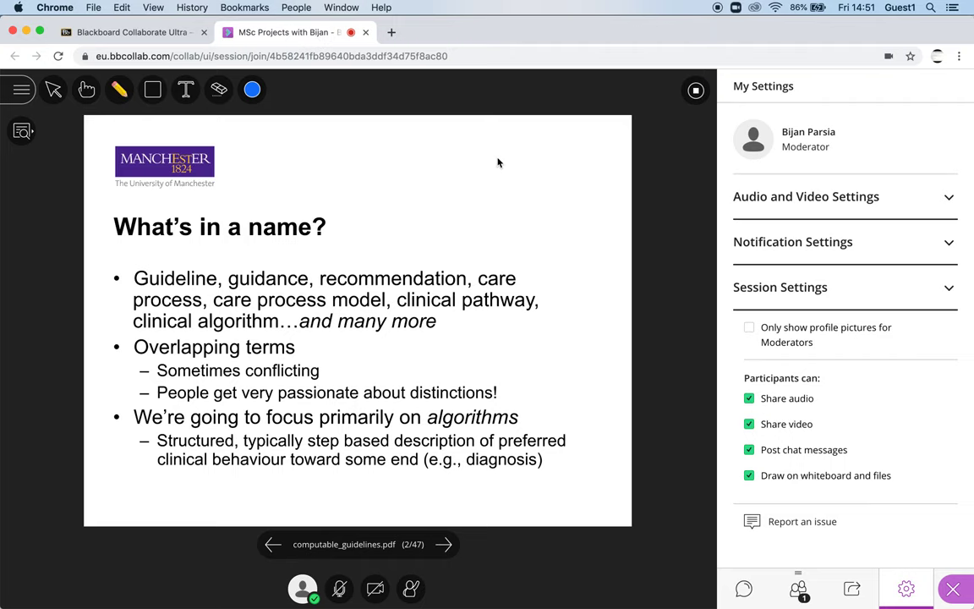
pyautogui.click(149, 34)
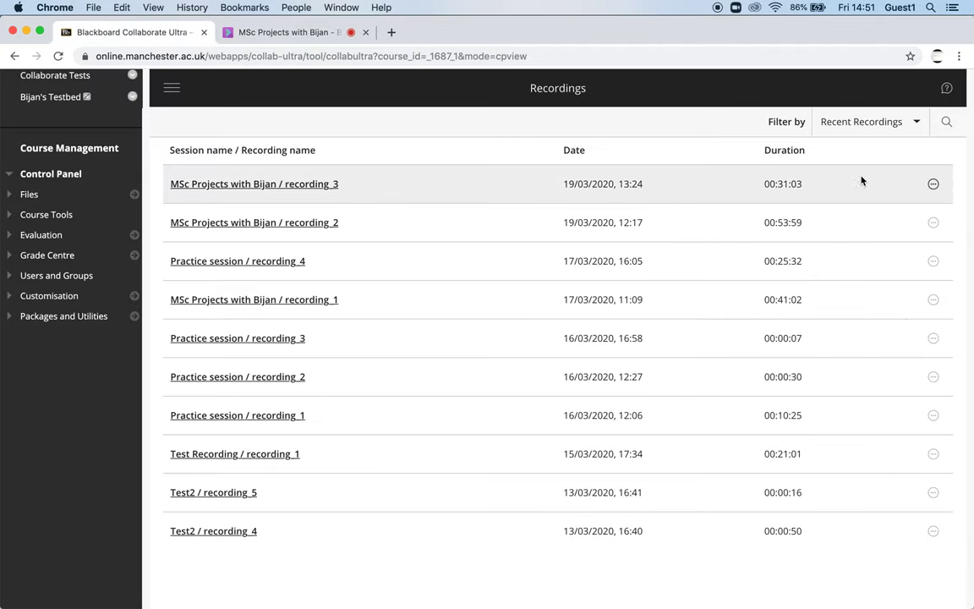
# - Copy the link to MSc Projects with Bijan / recording_3 and return to the live session
pyautogui.click(932, 183)
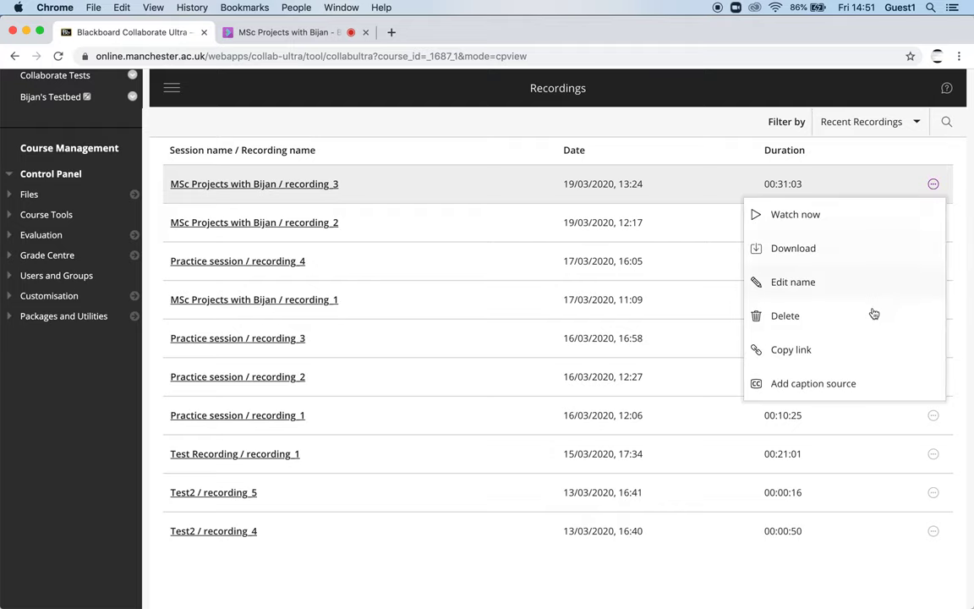
pyautogui.click(849, 361)
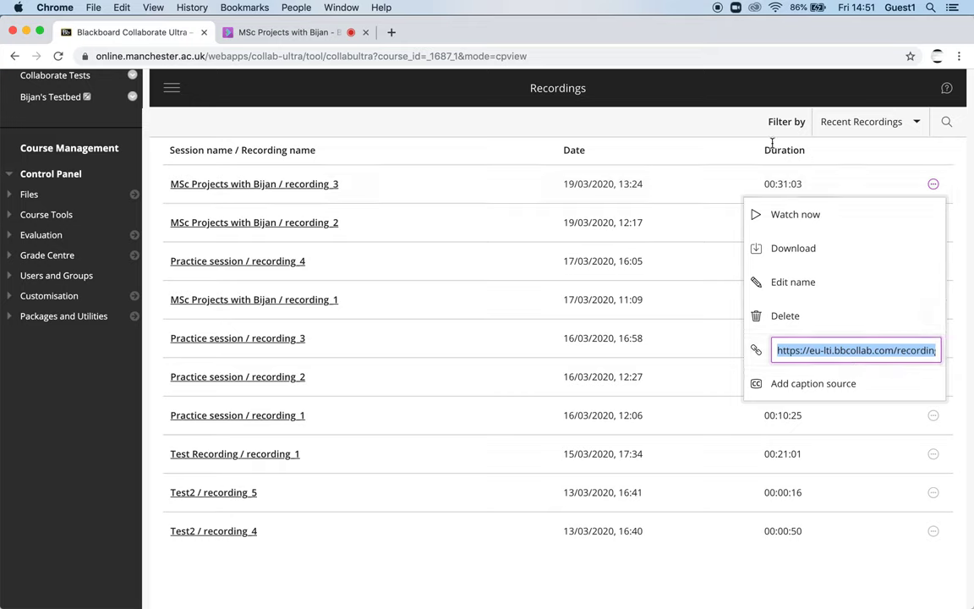
pyautogui.click(296, 33)
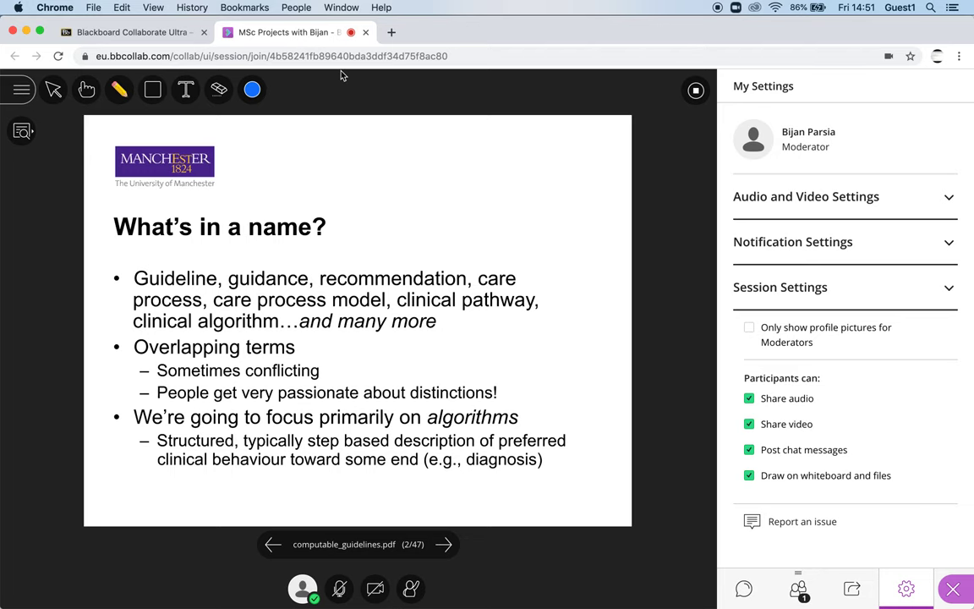